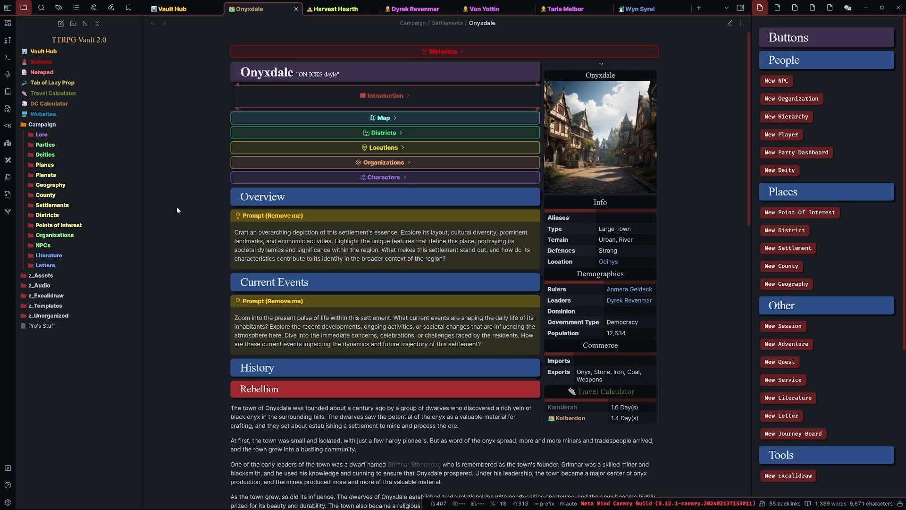
# Step: Switch to Photopea and look over the new project settings and templates, leaving without creating a project
pyautogui.click(866, 7)
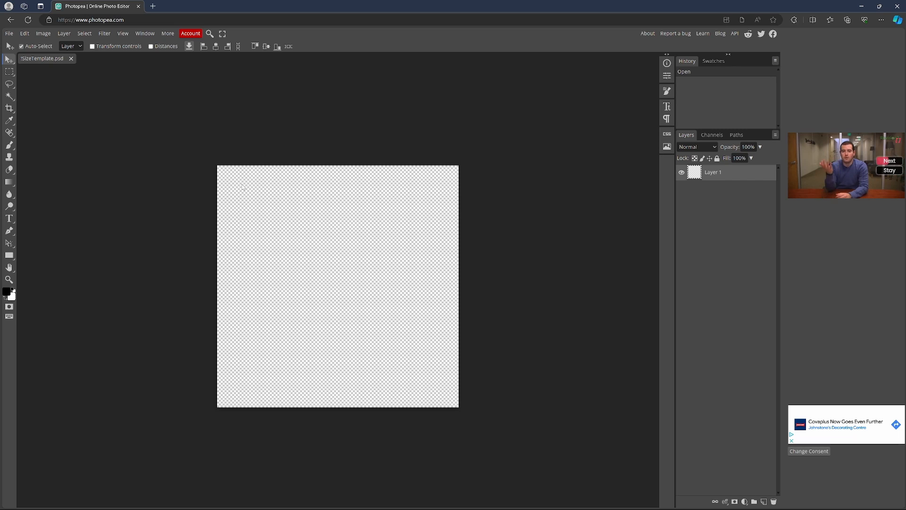
pyautogui.click(9, 33)
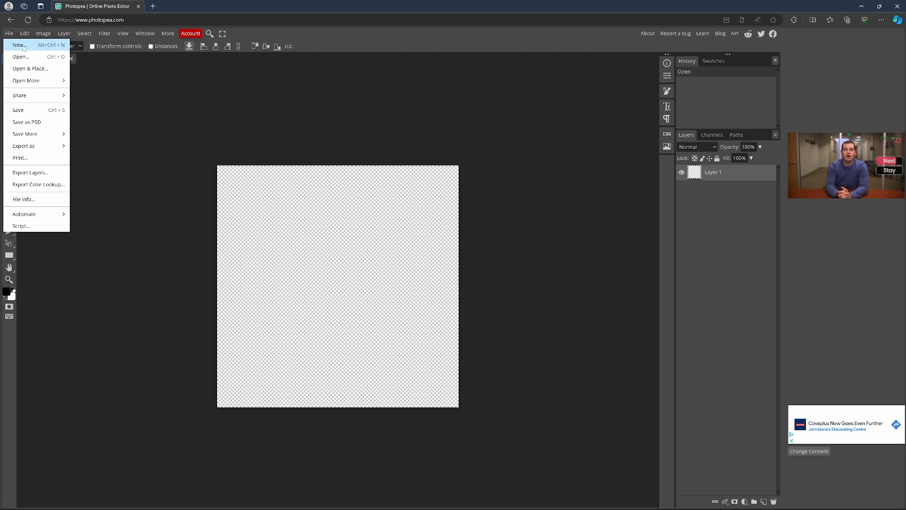
pyautogui.click(19, 45)
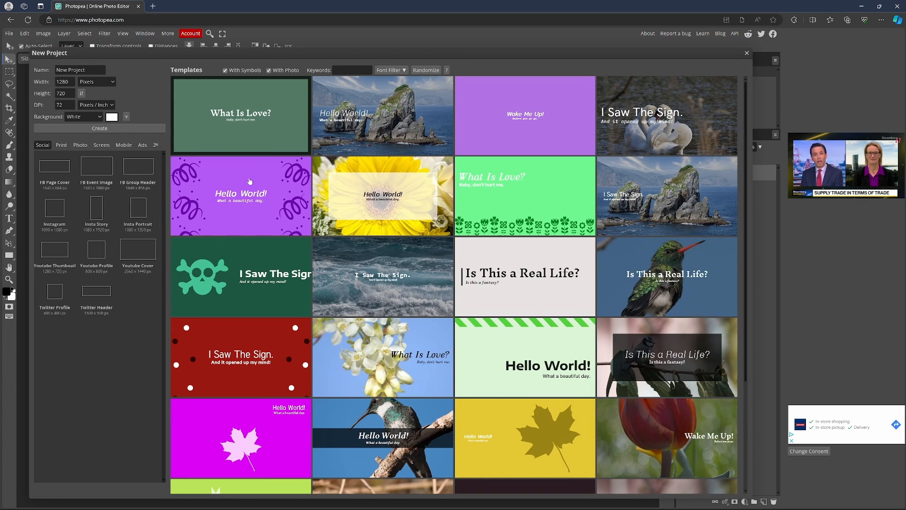
pyautogui.click(747, 54)
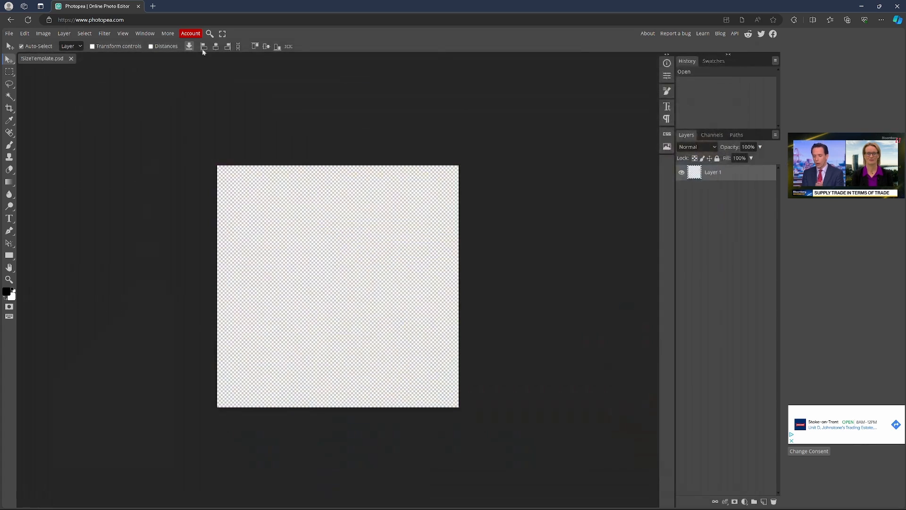
# Step: Check the size template's width and height in the Image Size settings and close them without changes
pyautogui.click(43, 34)
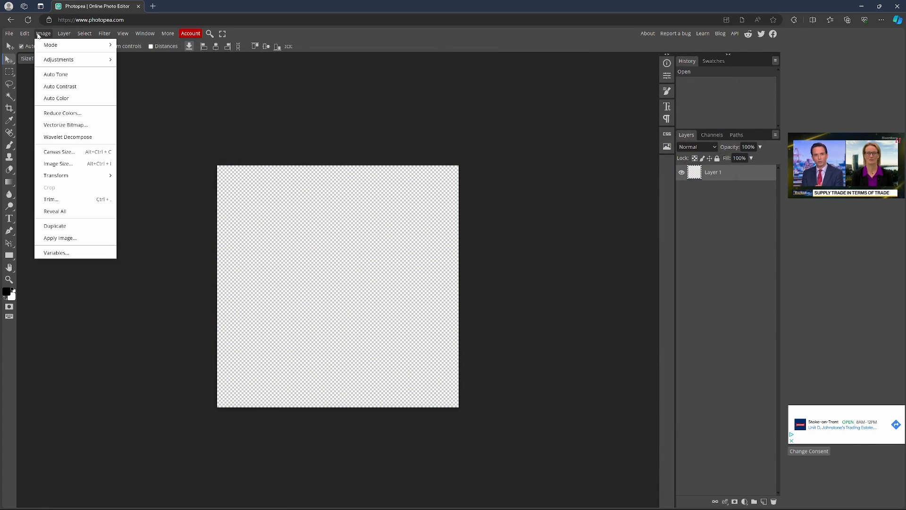
pyautogui.click(89, 165)
pyautogui.moveTo(110, 91); pyautogui.dragTo(310, 147)
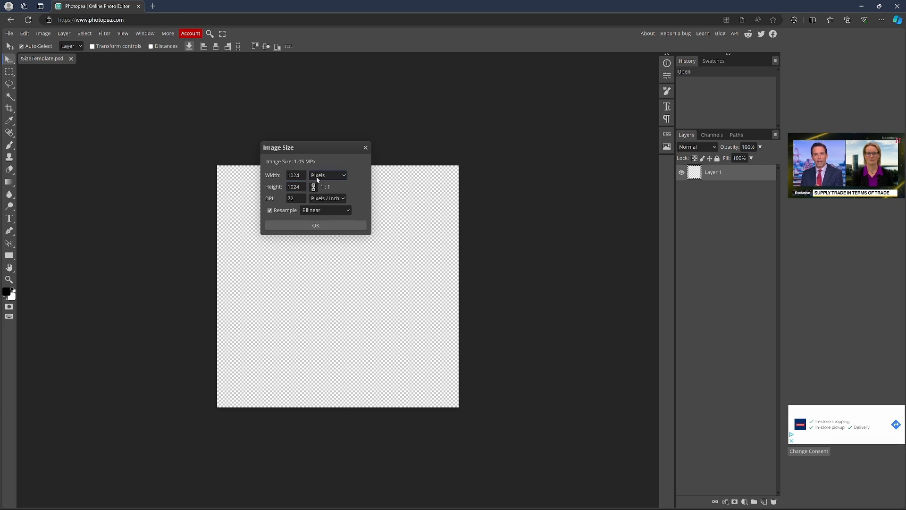
pyautogui.moveTo(310, 147); pyautogui.dragTo(333, 148)
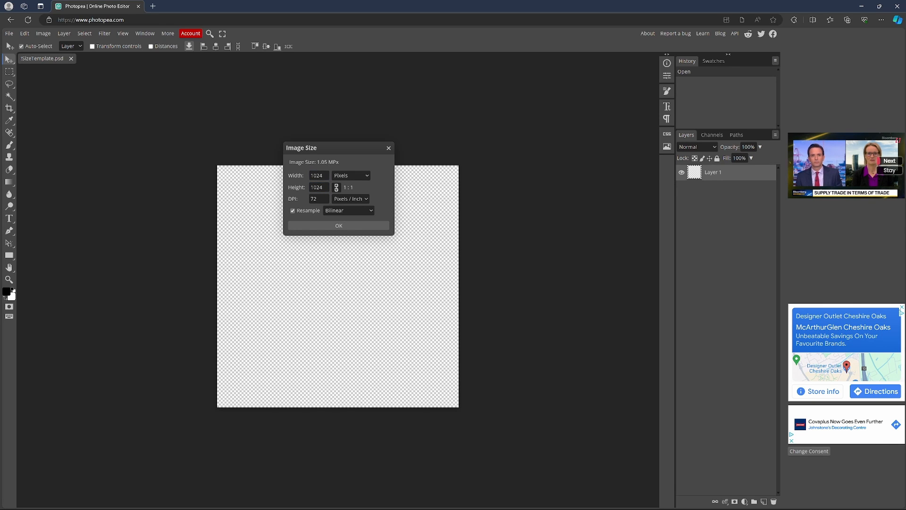
pyautogui.click(324, 176)
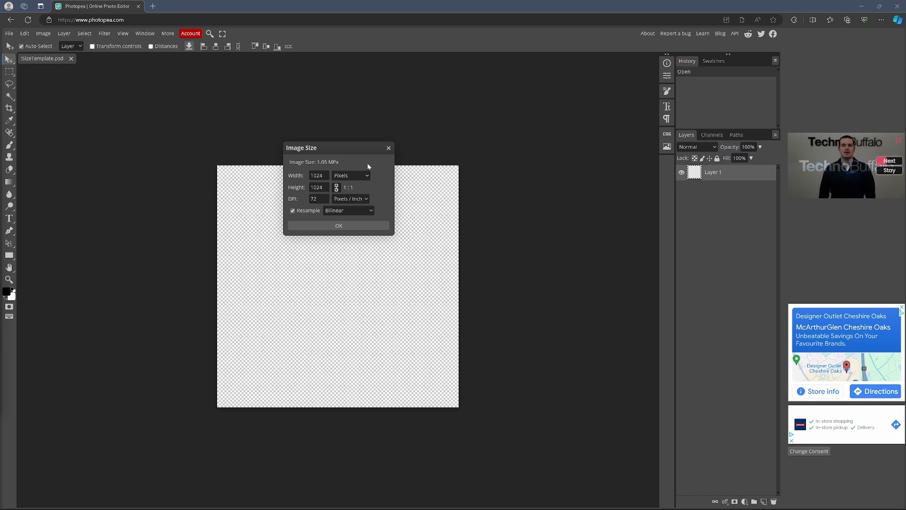
pyautogui.click(389, 148)
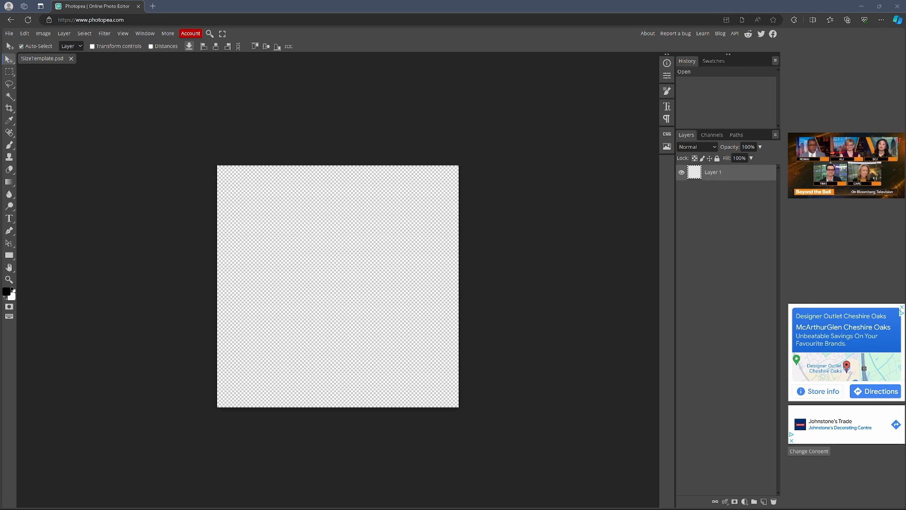
# Step: Place the character portrait file on the size template canvas and enlarge it to about 172%
pyautogui.moveTo(0, 259); pyautogui.dragTo(342, 296)
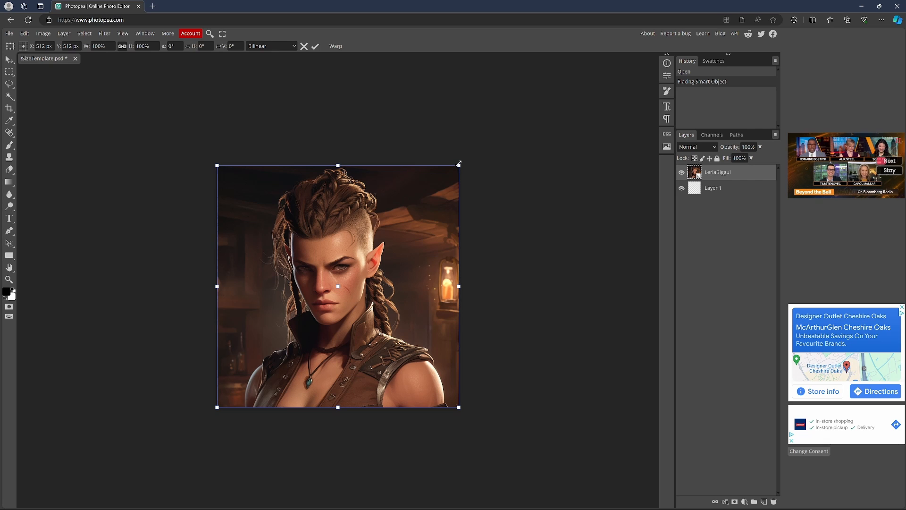
pyautogui.moveTo(463, 182)
pyautogui.mouseDown()
pyautogui.moveTo(402, 189)
pyautogui.moveTo(355, 224)
pyautogui.moveTo(475, 185)
pyautogui.moveTo(471, 179)
pyautogui.mouseUp()
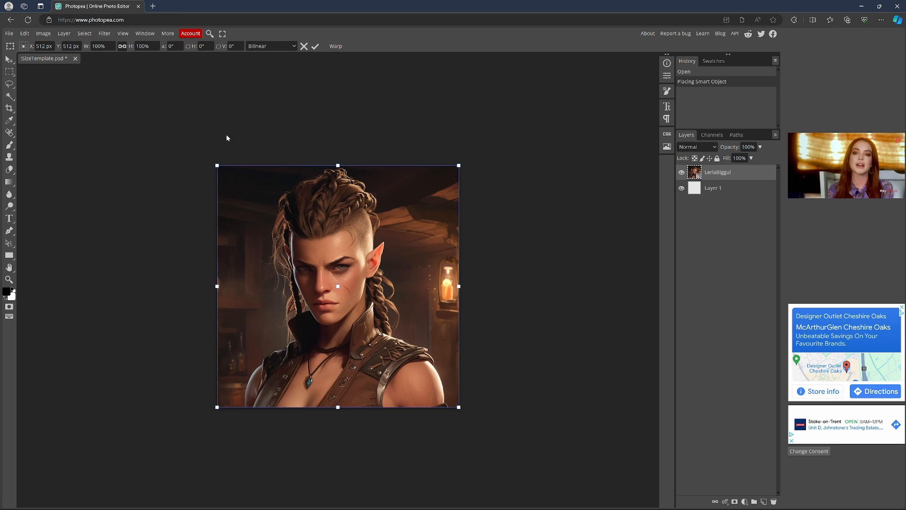
pyautogui.moveTo(457, 162); pyautogui.dragTo(562, 85)
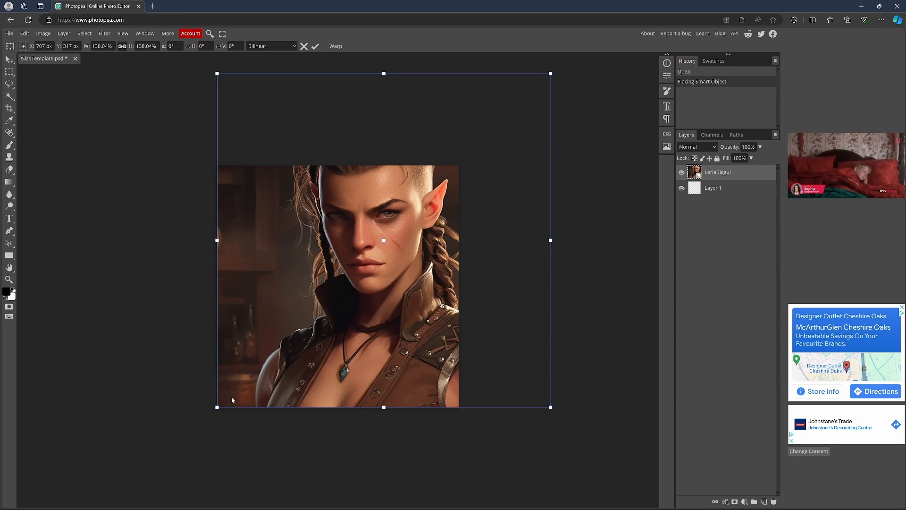
pyautogui.press('Return')
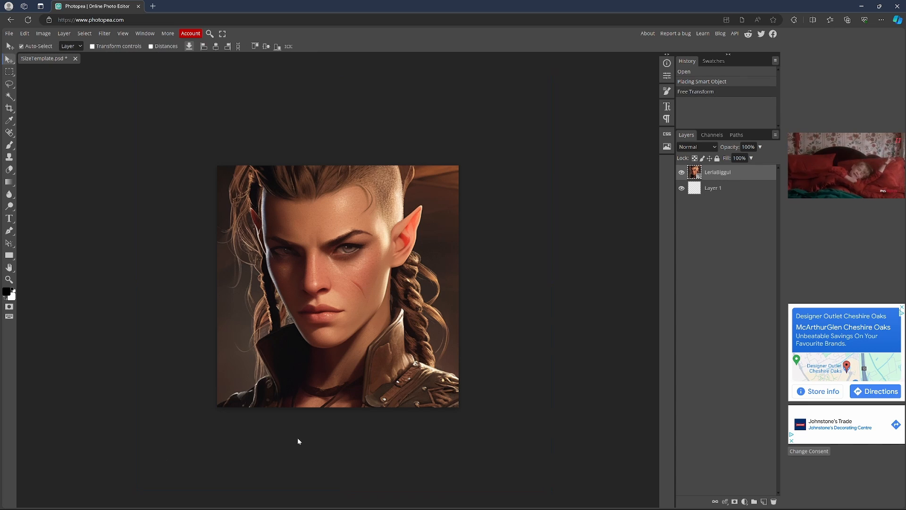
# Step: Transform the portrait to about 138% and align its upper edge with the canvas so the whole head fits
pyautogui.hotkey('ctrl', 't')
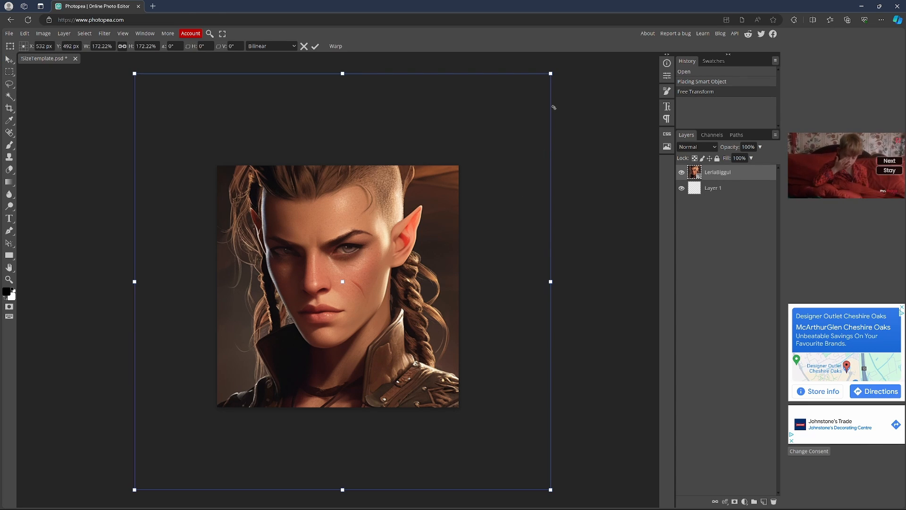
pyautogui.moveTo(551, 72); pyautogui.dragTo(483, 147)
pyautogui.moveTo(362, 262); pyautogui.dragTo(386, 288)
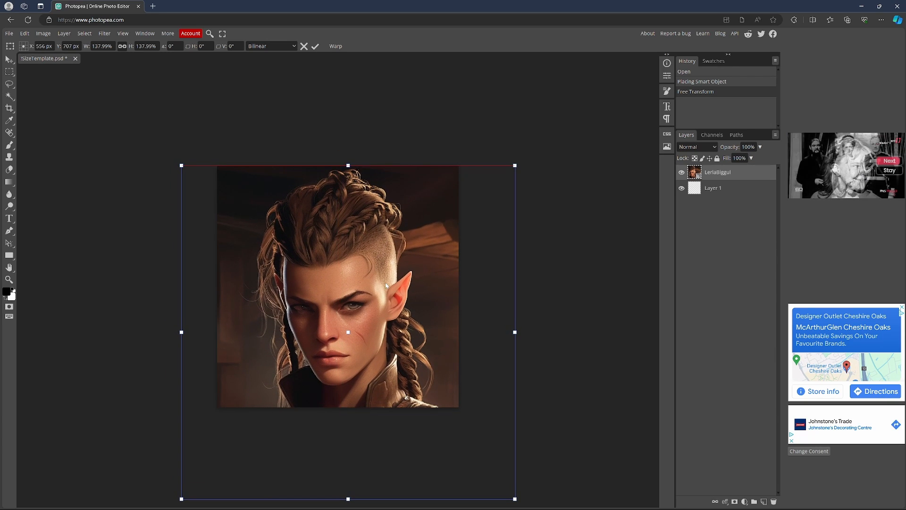
pyautogui.press('Return')
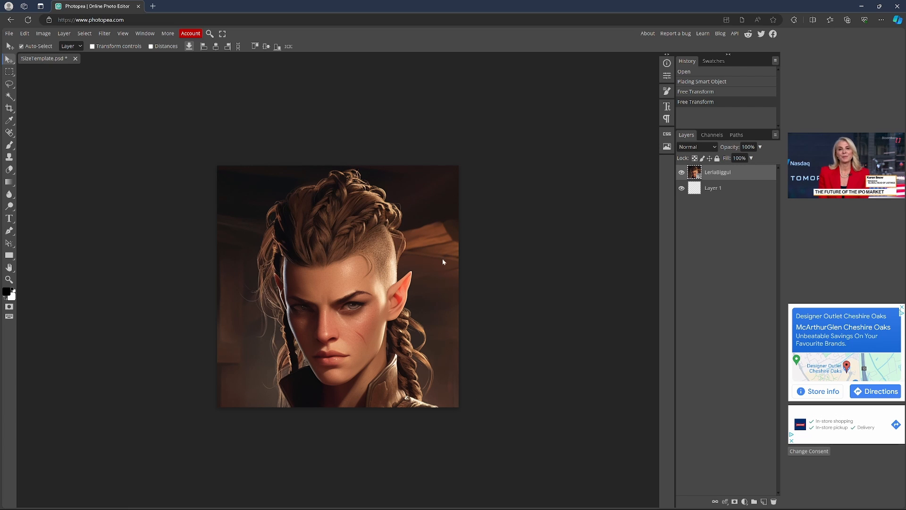
# Step: Switch to Obsidian, inspect the Art section in the Onyxdale note's metadata, and collapse the metadata again
pyautogui.click(879, 6)
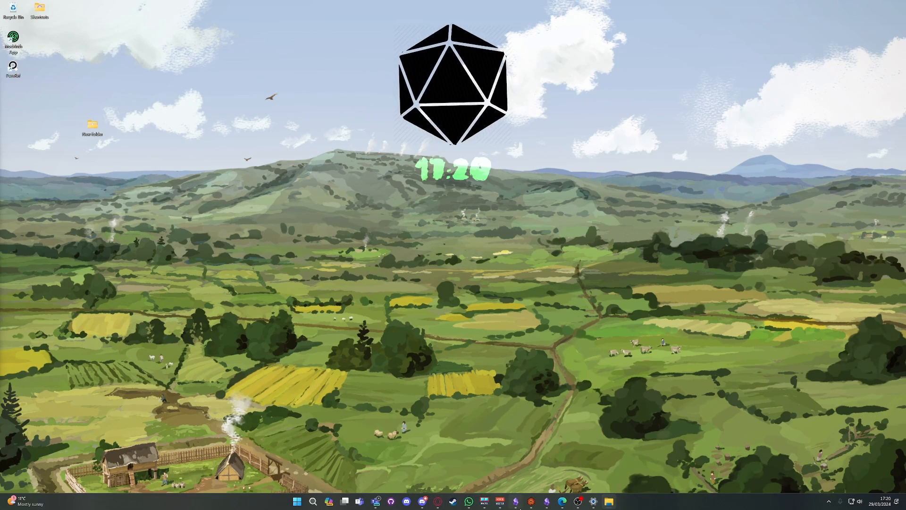
pyautogui.click(549, 502)
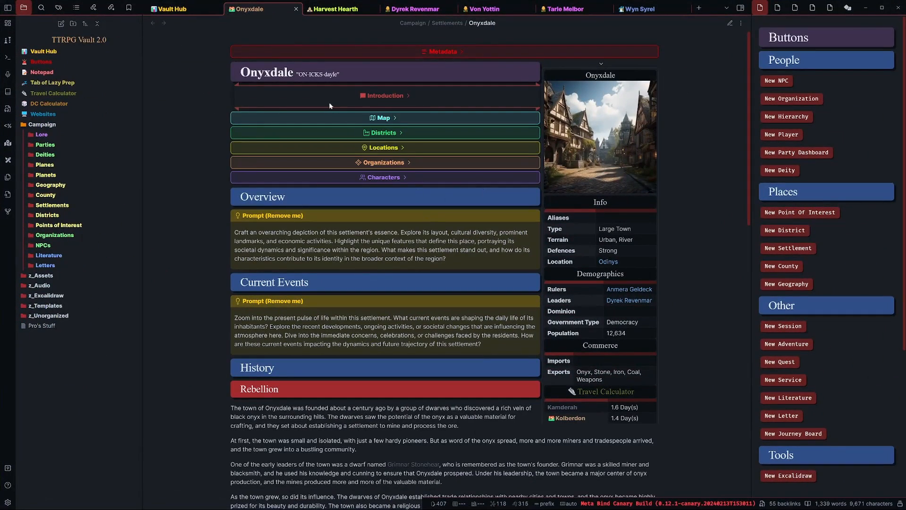
pyautogui.click(449, 51)
pyautogui.click(444, 77)
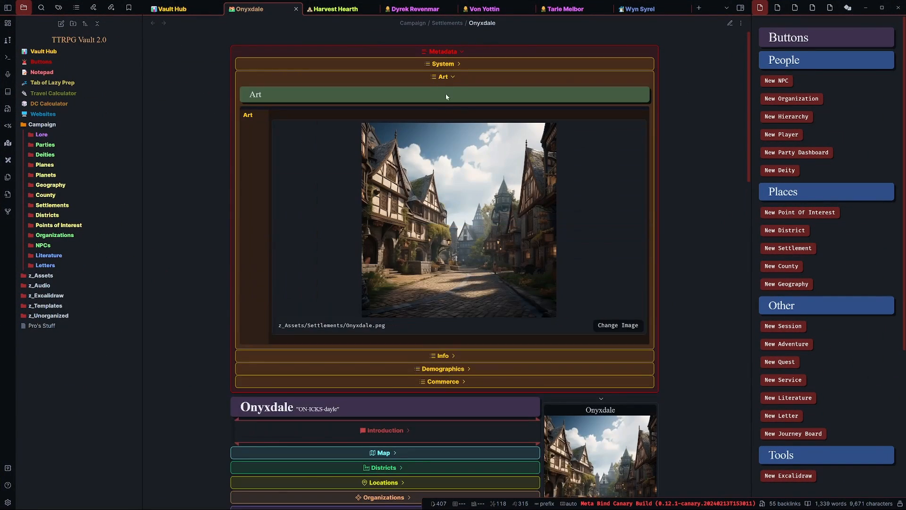
pyautogui.click(448, 77)
pyautogui.click(442, 52)
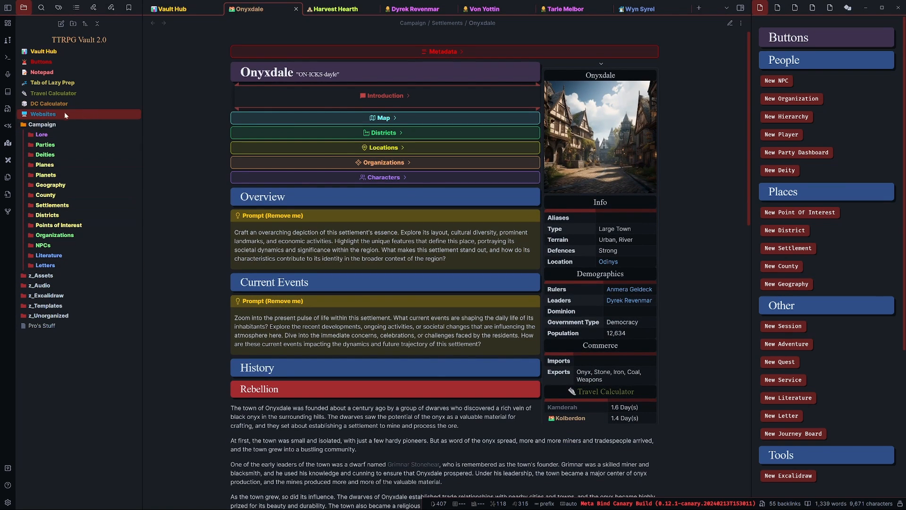
# Step: Show the NPCs folder inside z_Assets in the system explorer and move its window off this screen
pyautogui.click(67, 274)
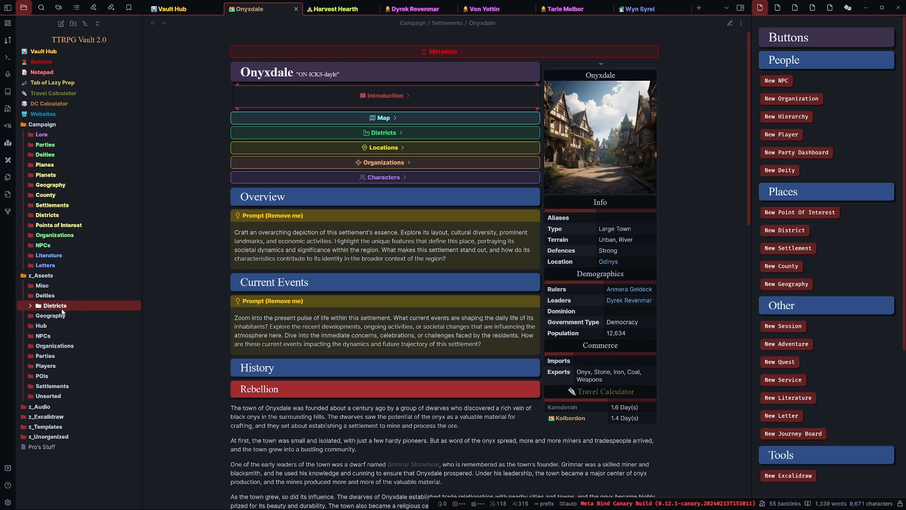
pyautogui.click(59, 336)
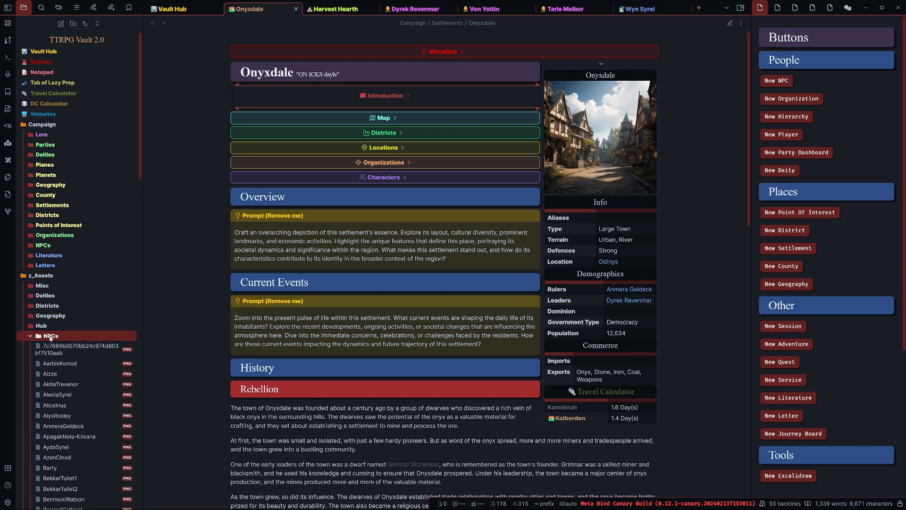
pyautogui.rightClick(53, 338)
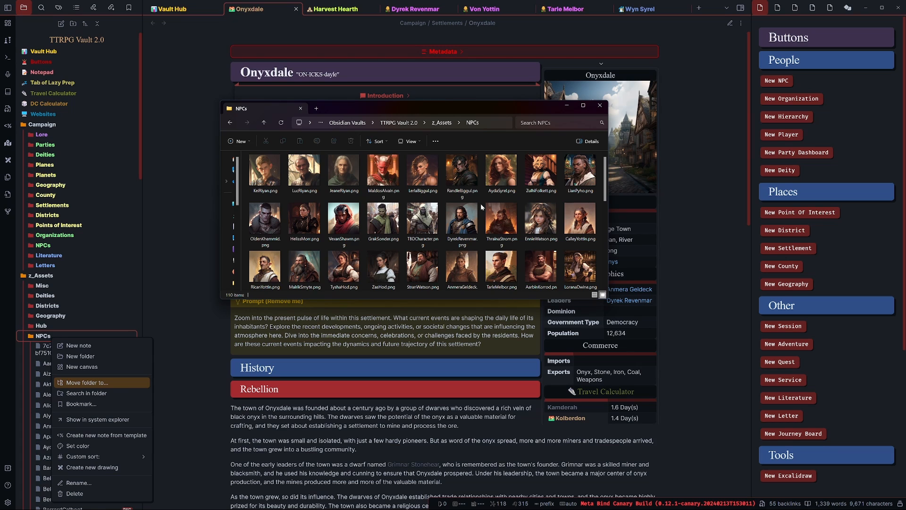
pyautogui.moveTo(446, 107); pyautogui.dragTo(0, 231)
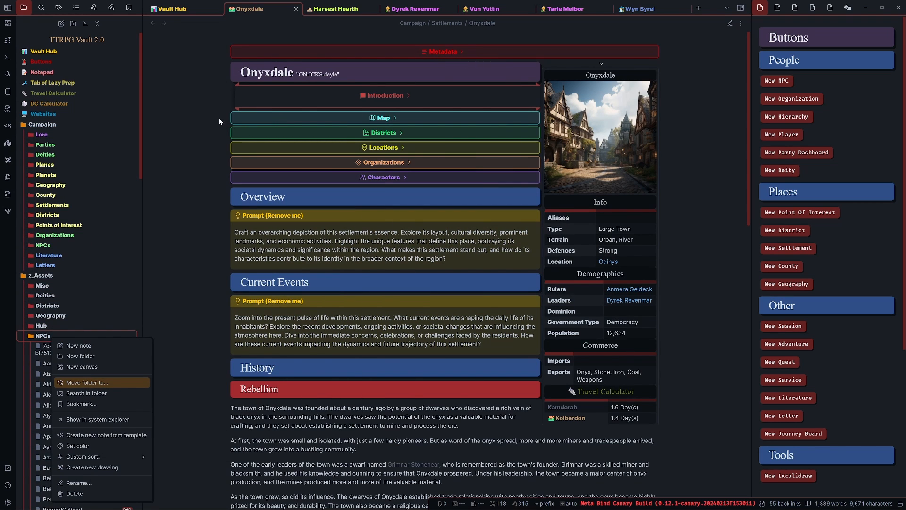
pyautogui.click(449, 55)
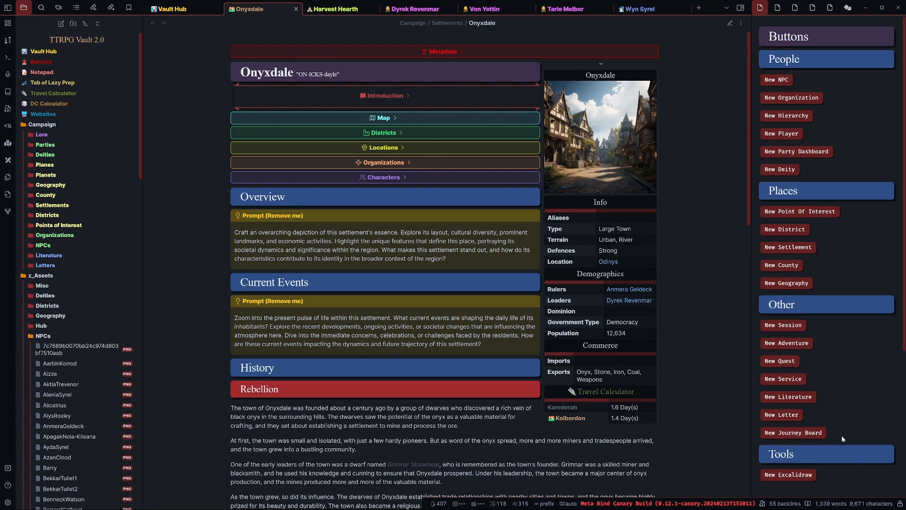
# Step: Run the command that reloads the app without saving
pyautogui.scroll(-1, 813, 448)
pyautogui.hotkey('ctrl', 'p')
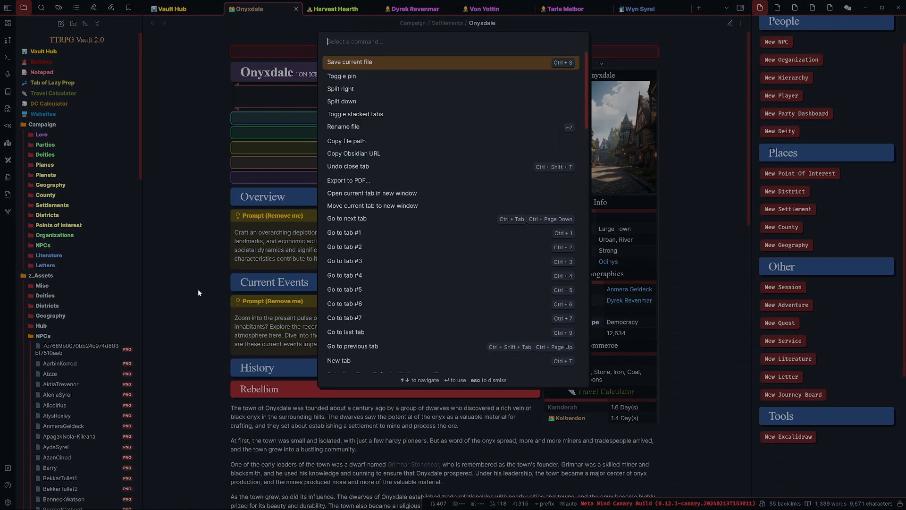
pyautogui.write('reloa')
pyautogui.press('BackSpace')
pyautogui.write('load')
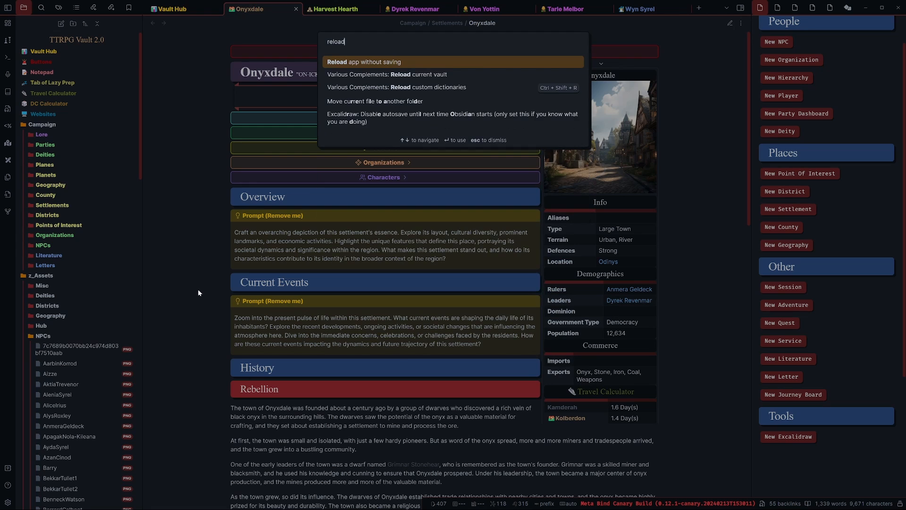
pyautogui.press('Return')
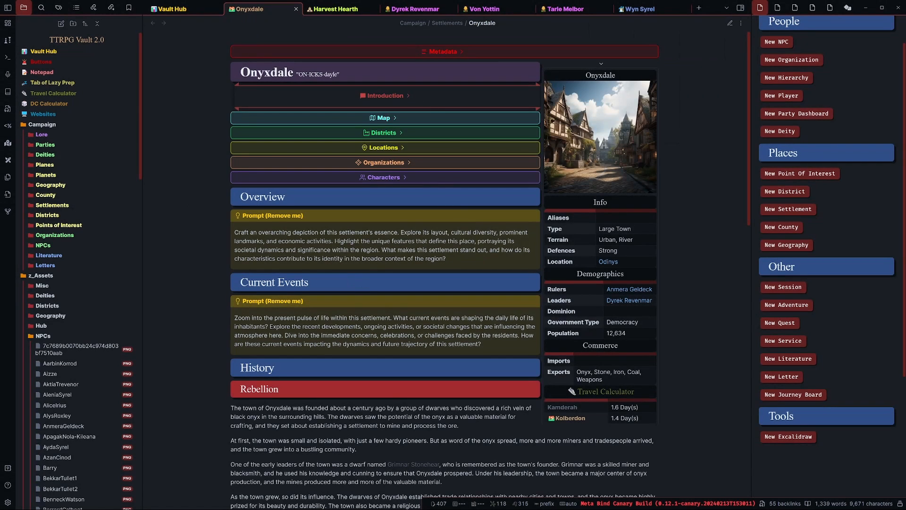
# Step: View the Harvest Hearth note and the note of Onyxdale's ruler, return to Onyxdale, and collapse the z_Assets folder
pyautogui.click(336, 10)
pyautogui.click(245, 11)
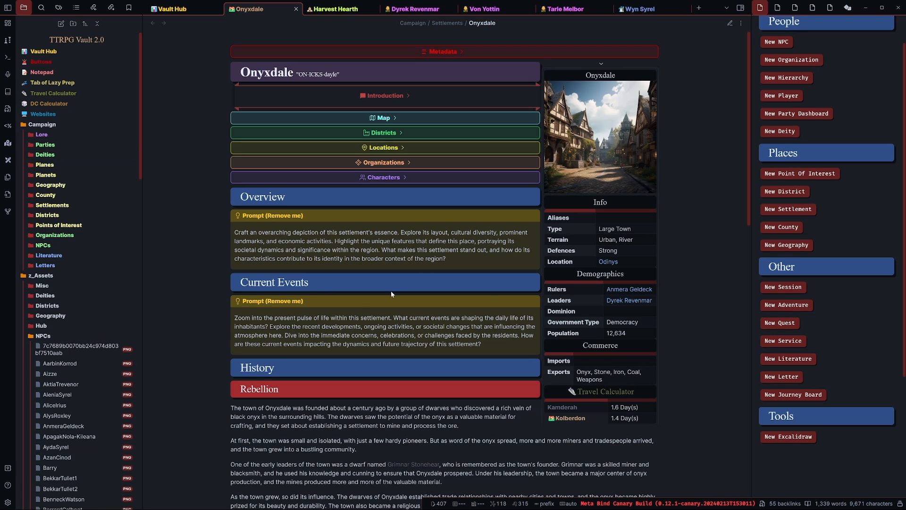
pyautogui.click(621, 290)
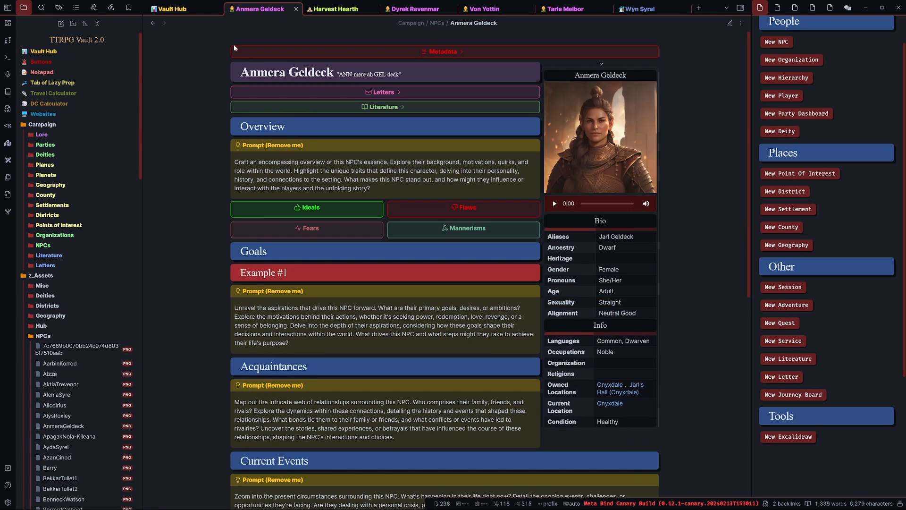
pyautogui.click(150, 23)
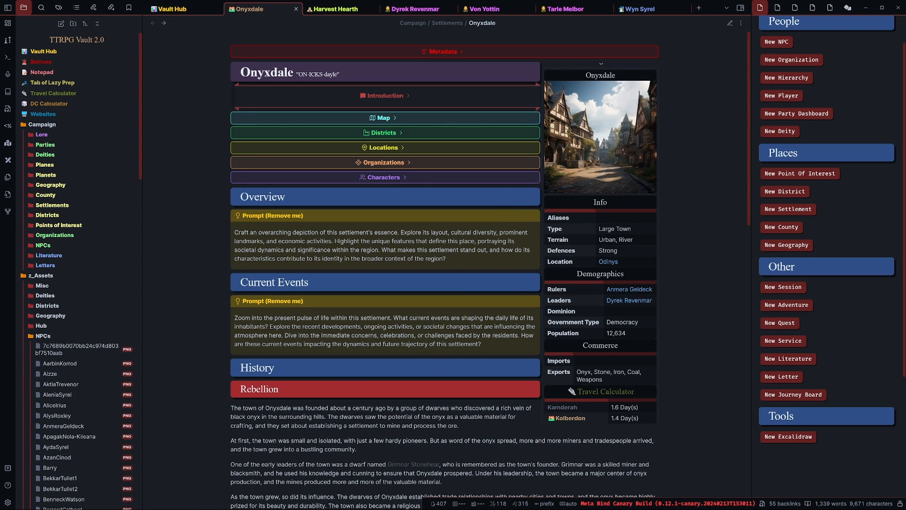
pyautogui.click(41, 276)
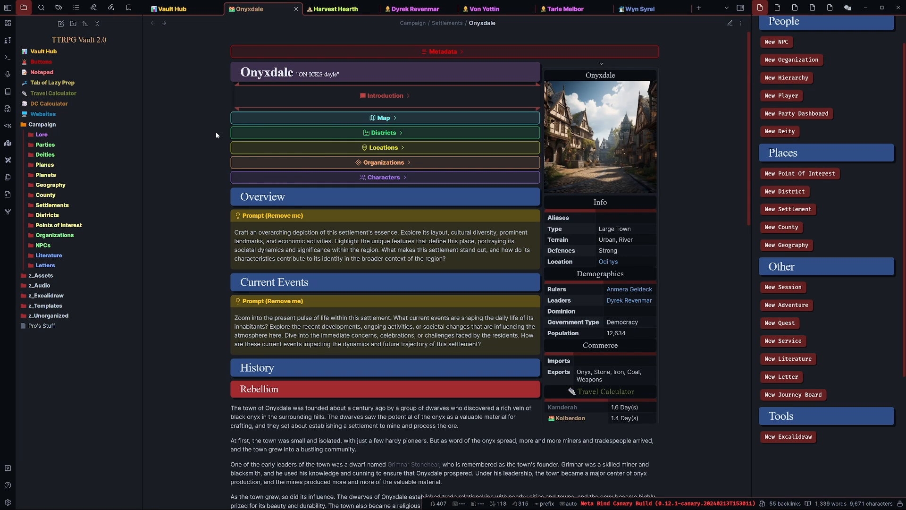
# Step: Look through the open Harvest Hearth and NPC notes to examine their layout and portraits
pyautogui.click(335, 9)
pyautogui.click(416, 9)
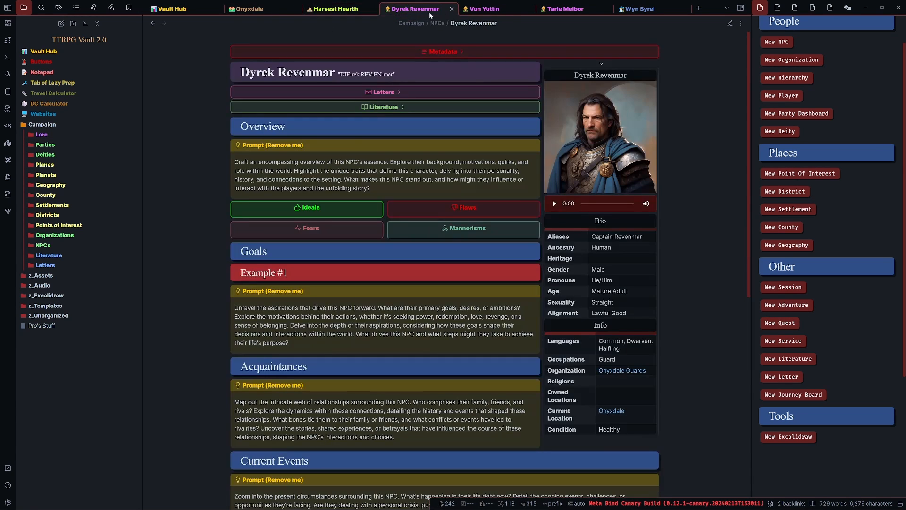
pyautogui.click(488, 10)
pyautogui.click(564, 10)
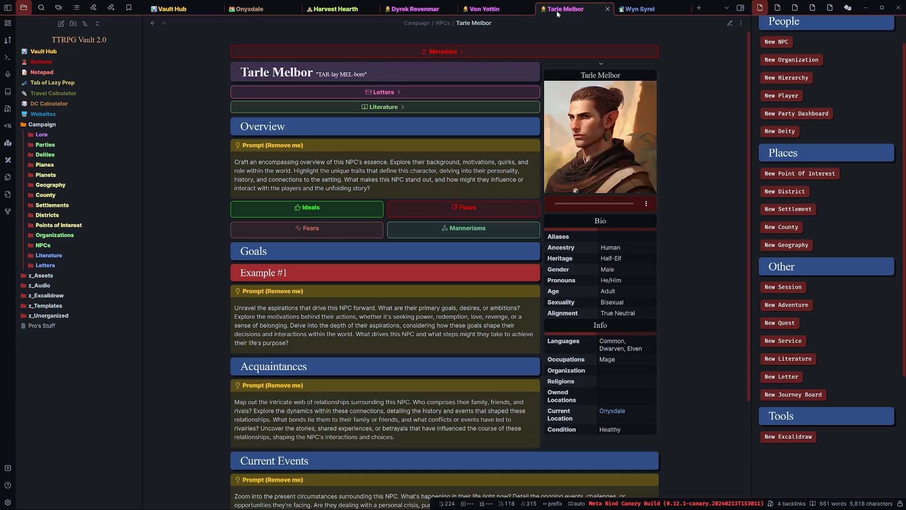
pyautogui.click(497, 10)
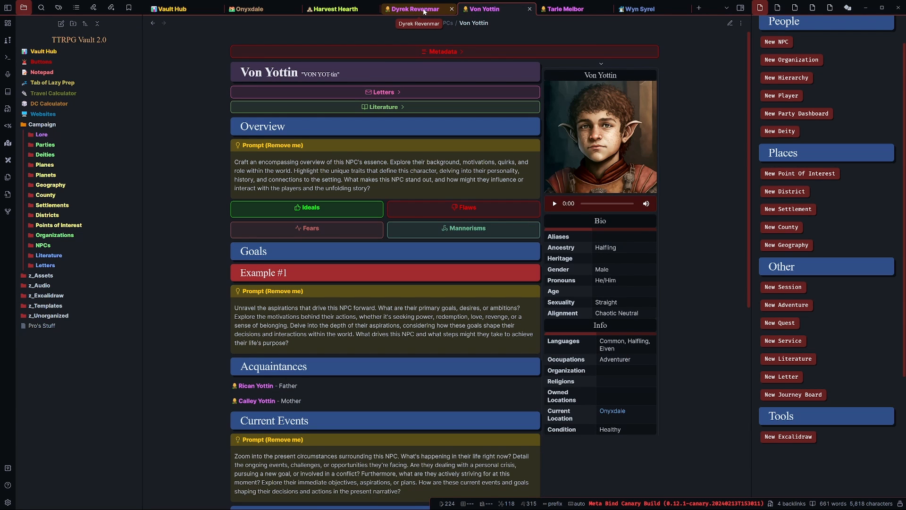
# Step: From the Onyxdale note, follow the links to its ruler and its leader, returning to Onyxdale through each character's location link
pyautogui.click(423, 10)
pyautogui.click(336, 9)
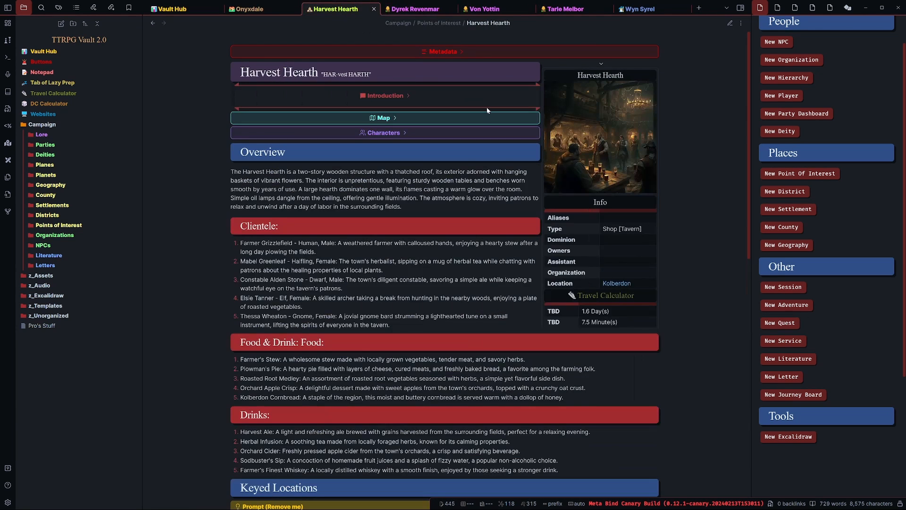
pyautogui.click(267, 10)
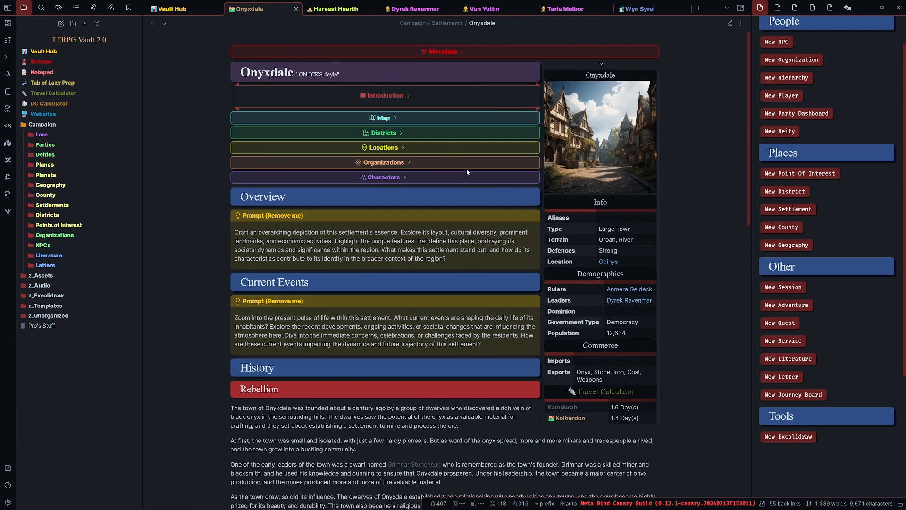
pyautogui.click(628, 289)
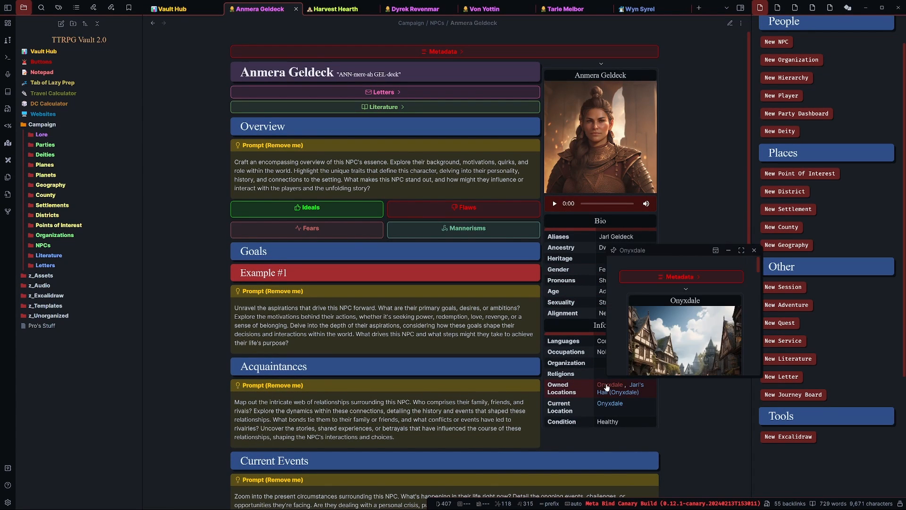
pyautogui.click(610, 385)
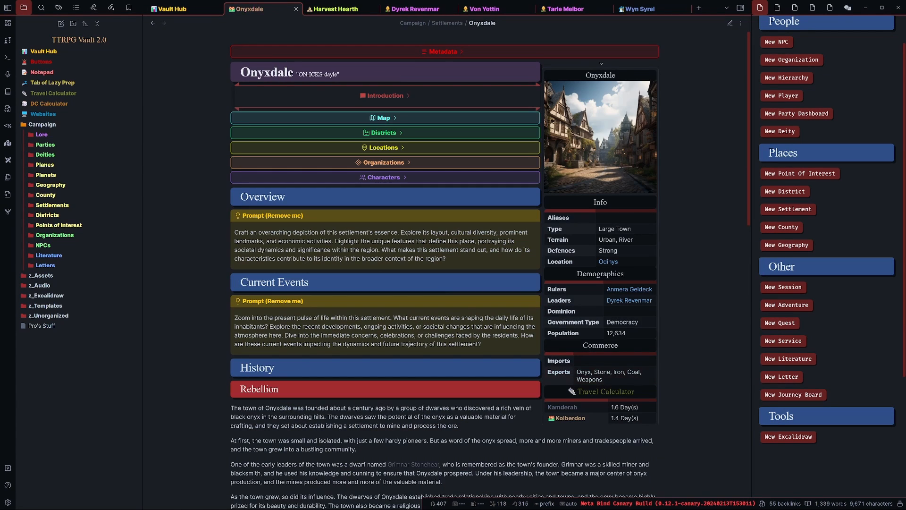
pyautogui.click(623, 302)
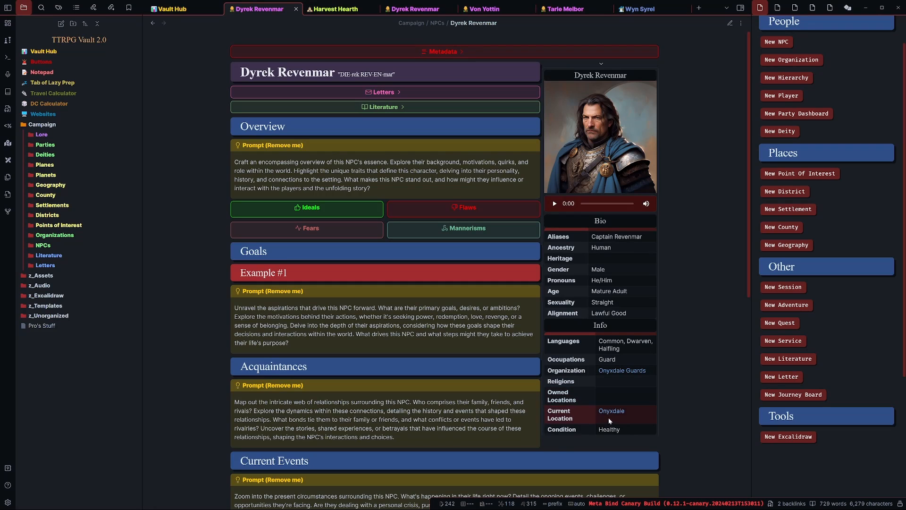
pyautogui.click(612, 411)
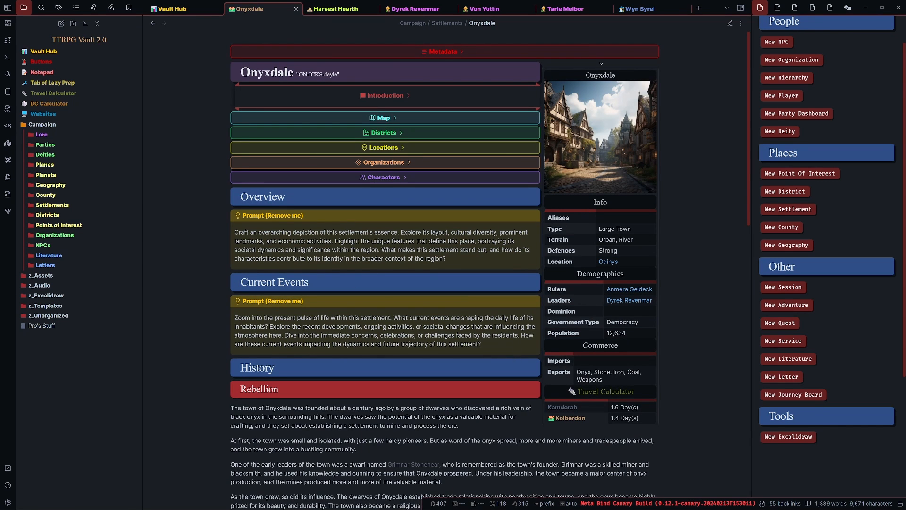
# Step: Preview the Travel Calculator from the Harvest Hearth note and set the slowest party speed to 20 Feet
pyautogui.click(333, 9)
pyautogui.moveTo(604, 298)
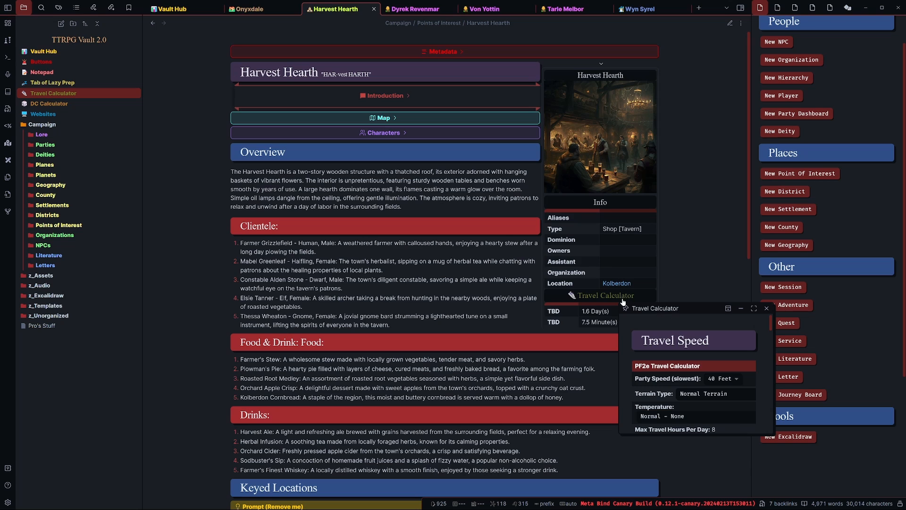
pyautogui.scroll(-2, 680, 355)
pyautogui.click(733, 341)
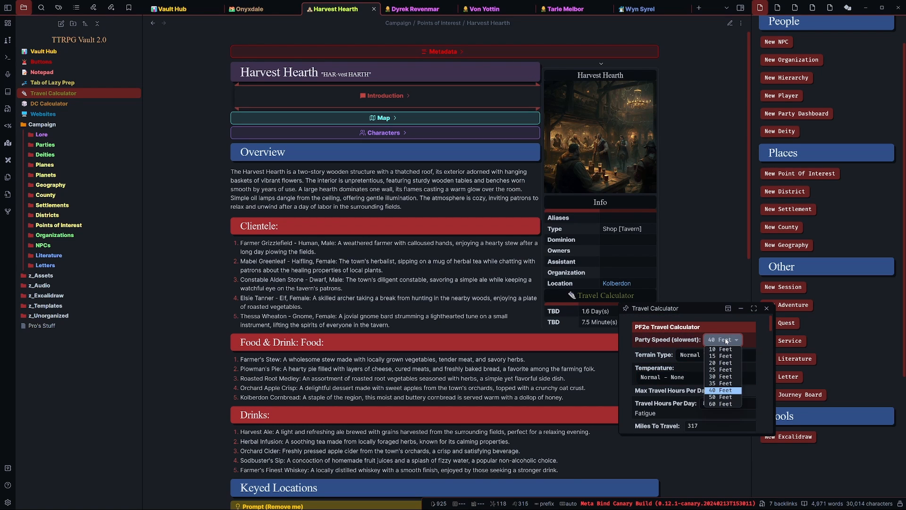
pyautogui.click(732, 363)
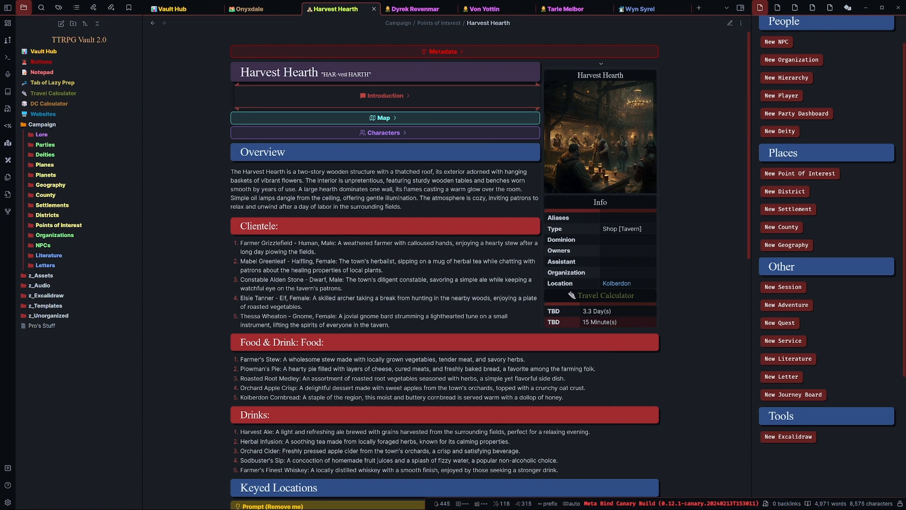
pyautogui.moveTo(621, 297)
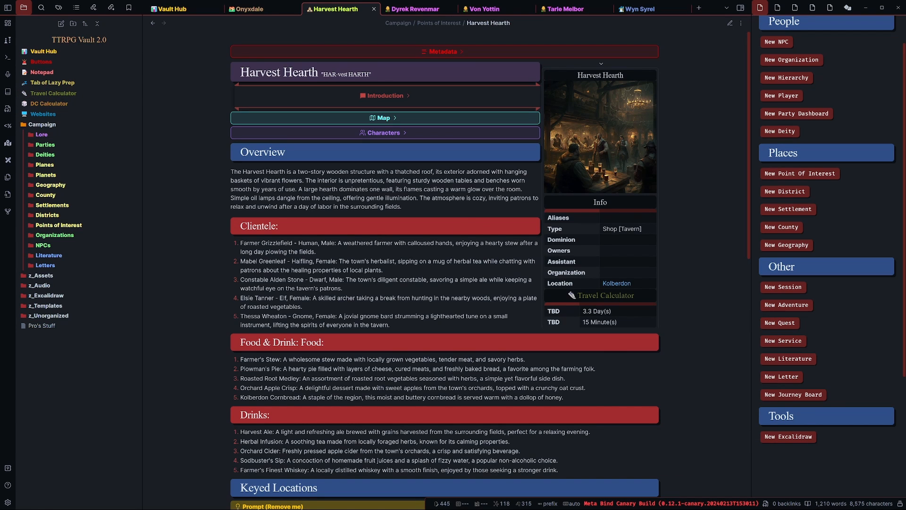
# Step: Look through the three open NPC notes and the player character's note, including its traits and history sections
pyautogui.click(410, 9)
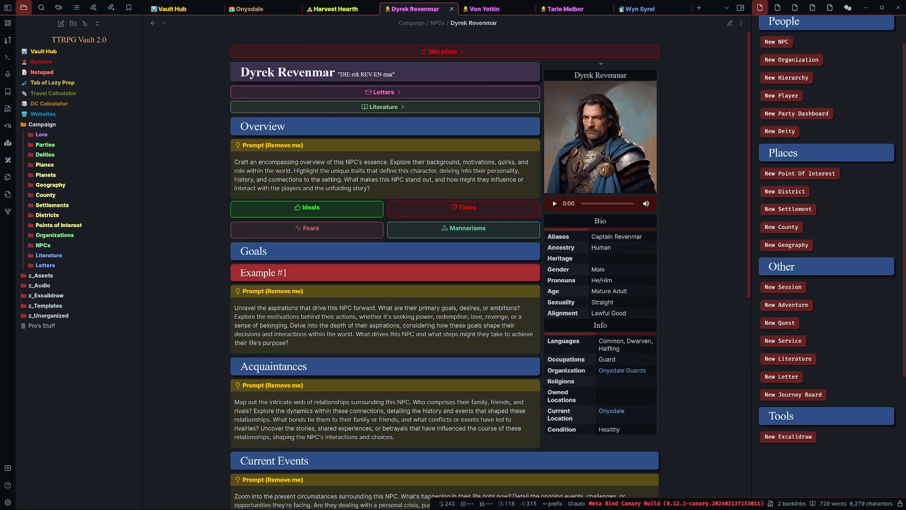
pyautogui.click(496, 10)
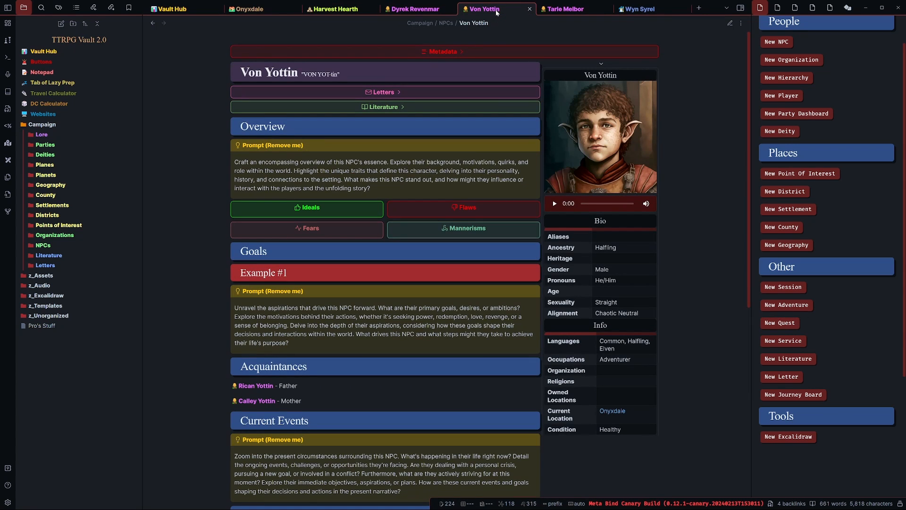
pyautogui.click(569, 9)
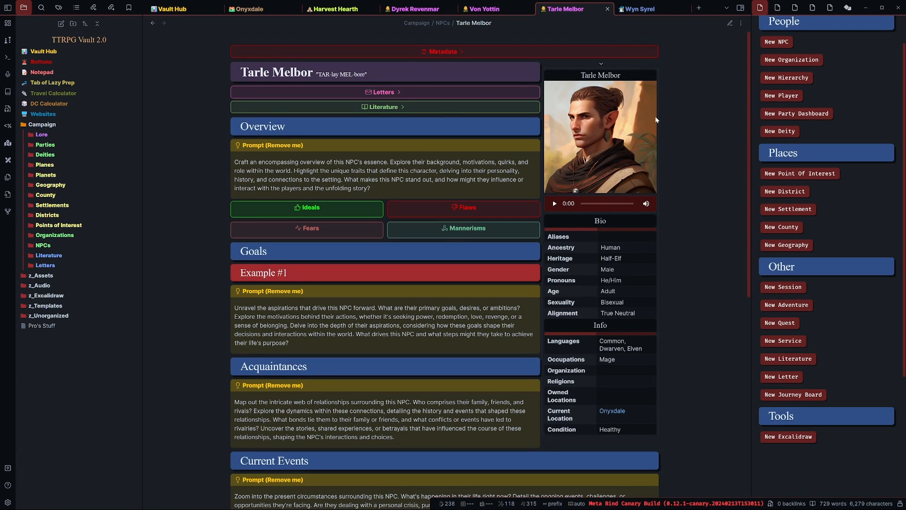
pyautogui.click(652, 11)
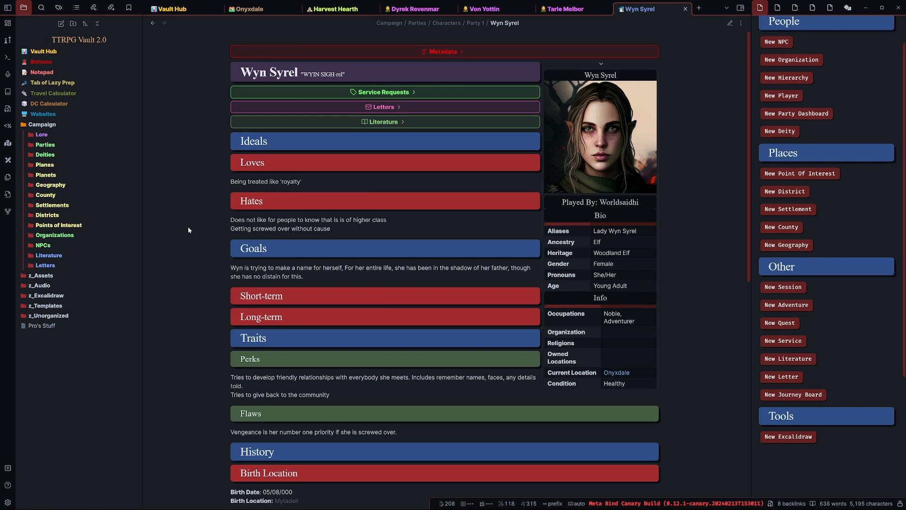
pyautogui.scroll(-3, 199, 231)
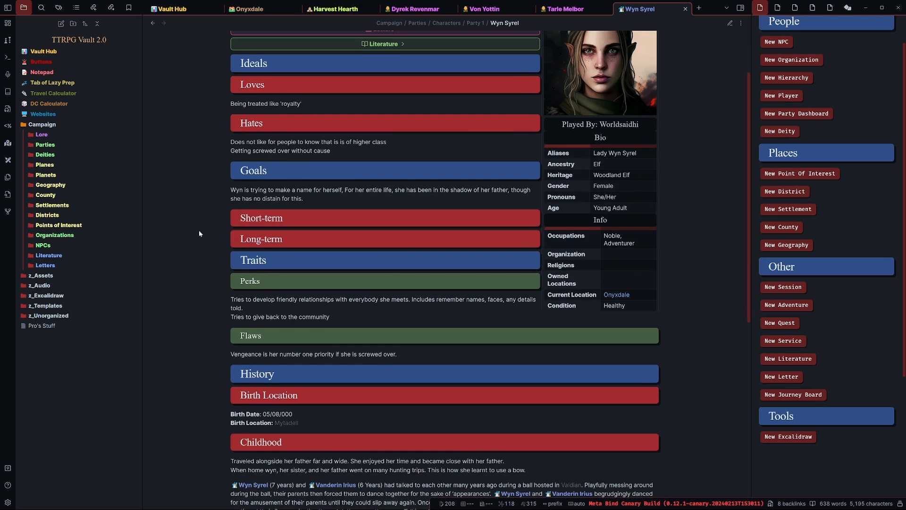